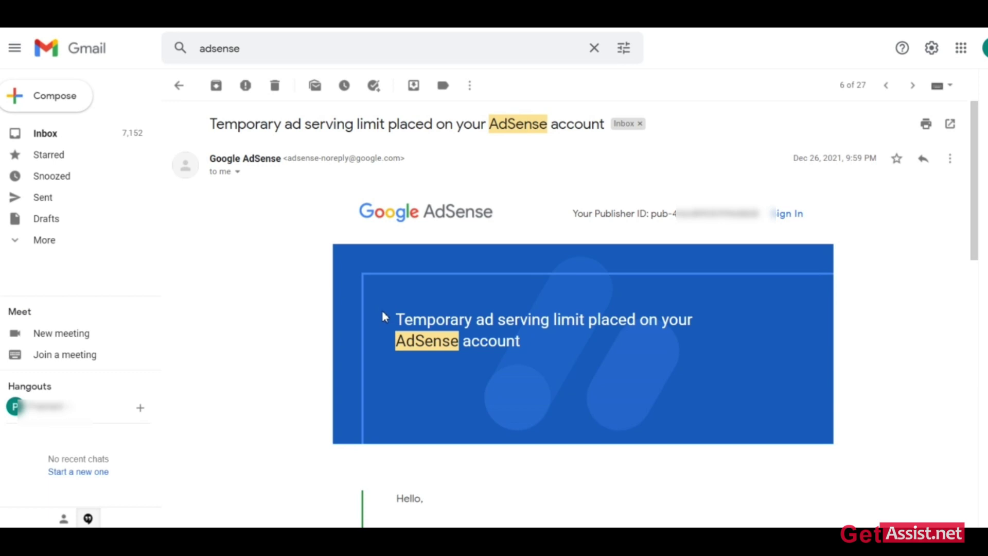
Highlight the temporary ad serving limit warning on the Ads overview page
drag(382, 311, 702, 348)
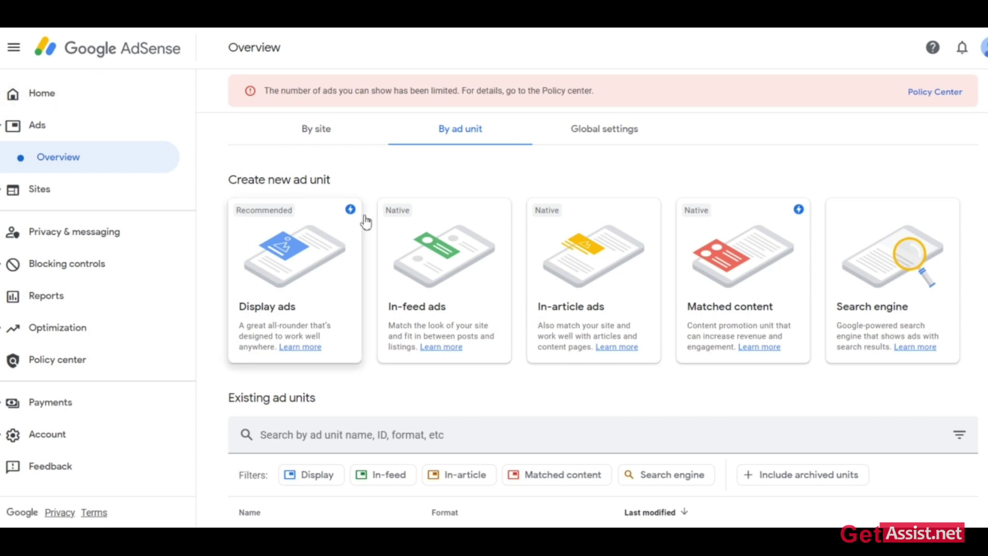
Review the Policy center notice that ad serving has been limited since Dec 26, 2021, and its recommended actions
click(81, 95)
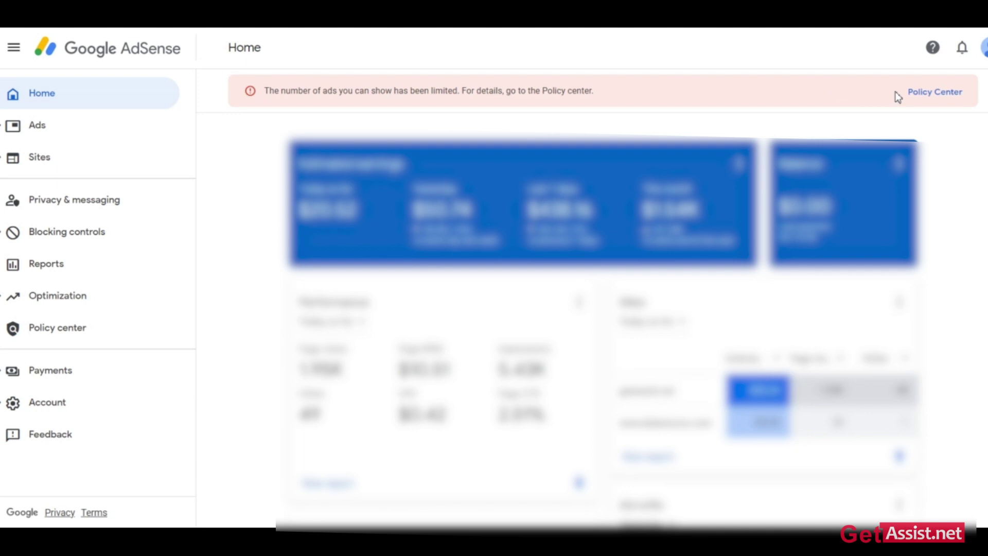
click(945, 96)
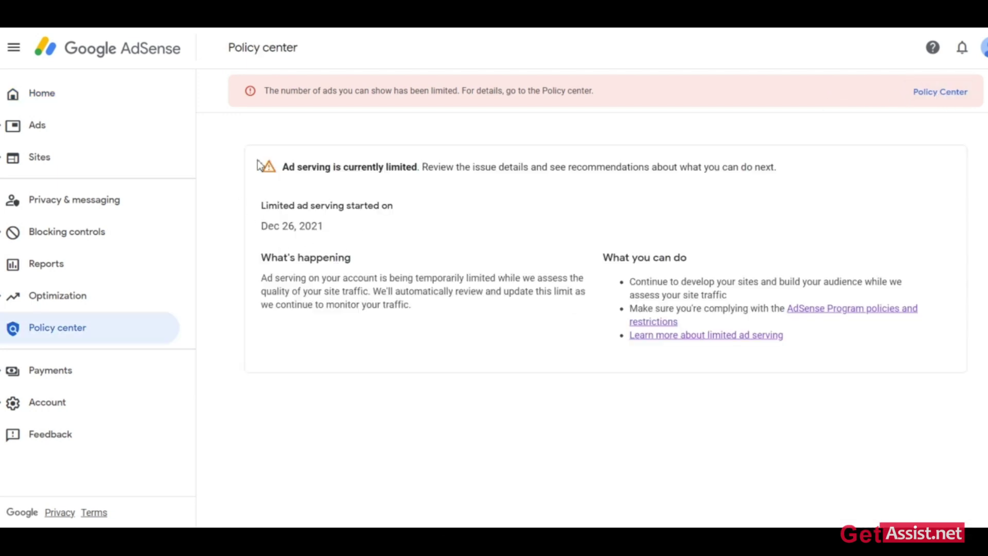
drag(128, 144, 718, 146)
drag(600, 298, 742, 361)
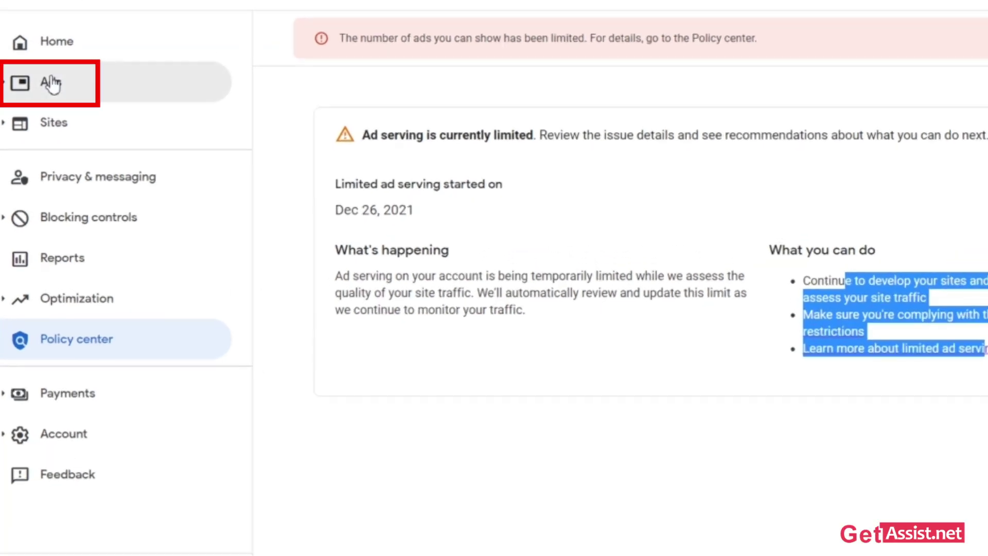
Turn Auto ads off for getassist.net and apply the settings to the site
click(52, 84)
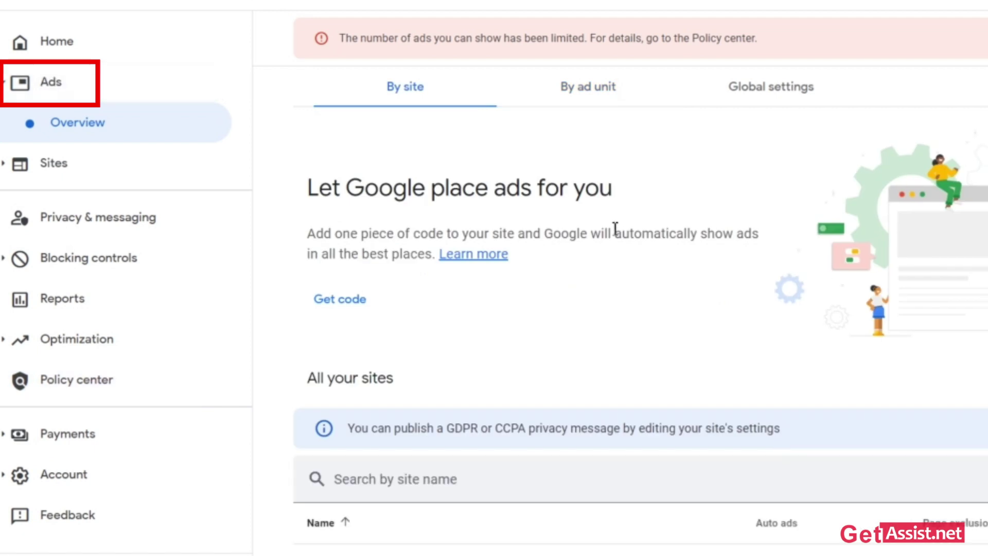
scroll(503, 367, down, 1)
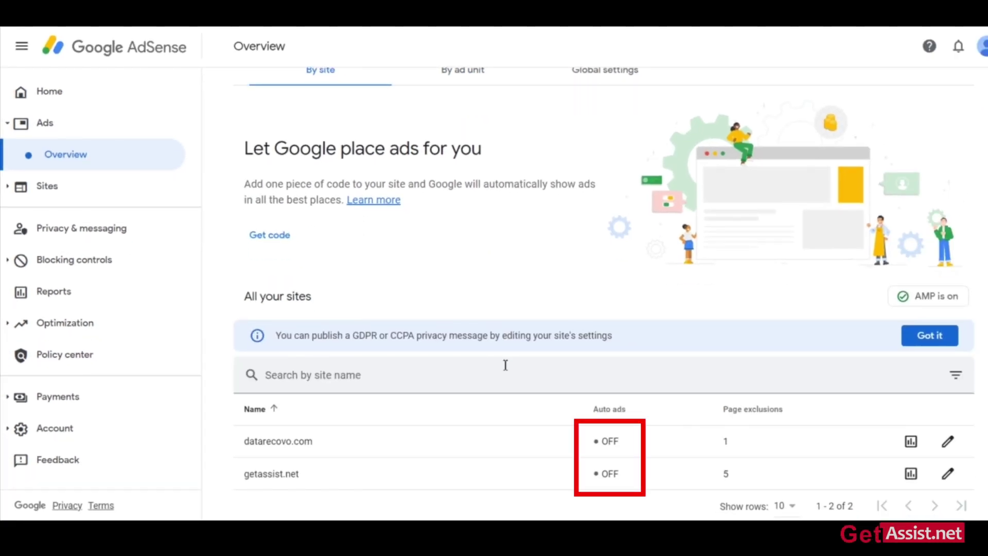
click(951, 473)
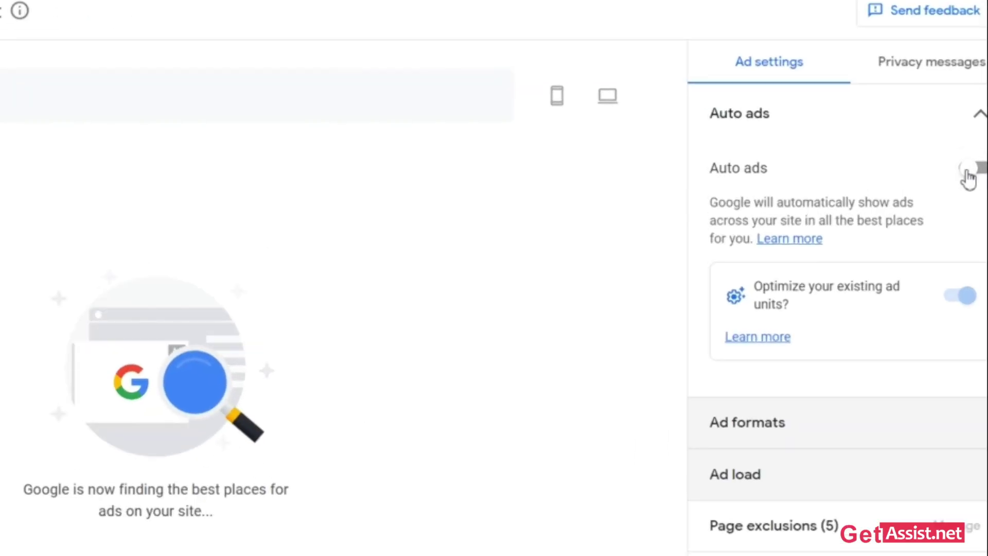
click(968, 171)
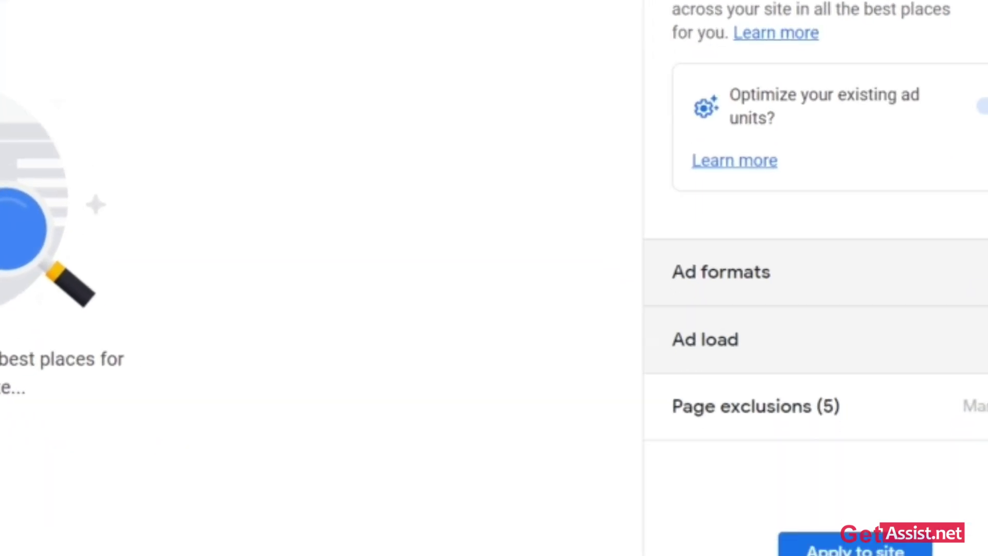
click(857, 549)
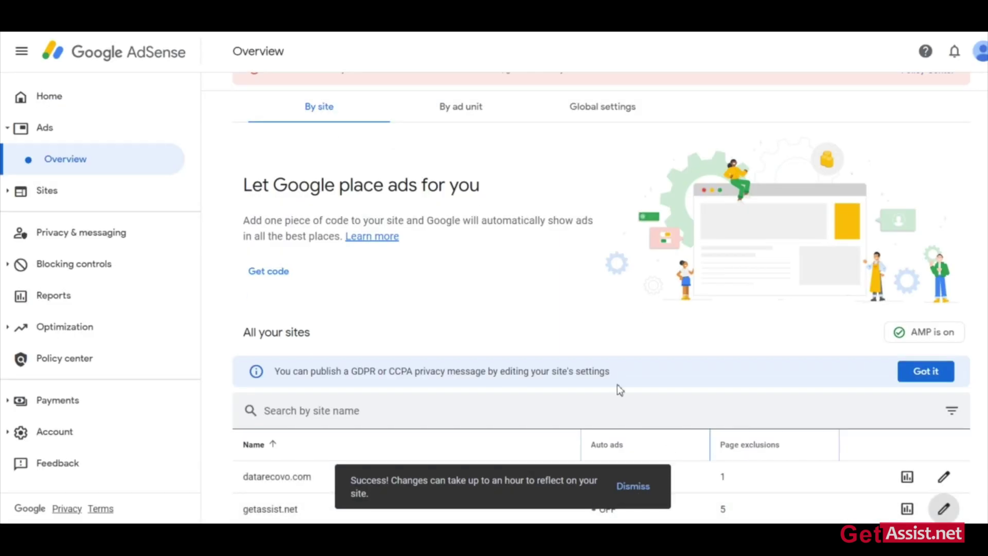
scroll(566, 370, down, 1)
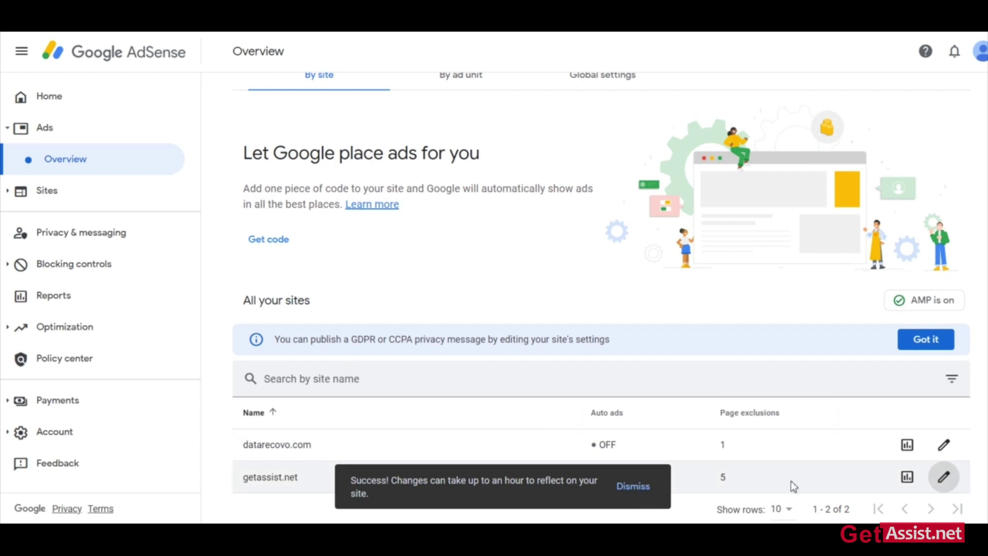
Archive the ads-1 ad unit from the By ad unit list
click(640, 489)
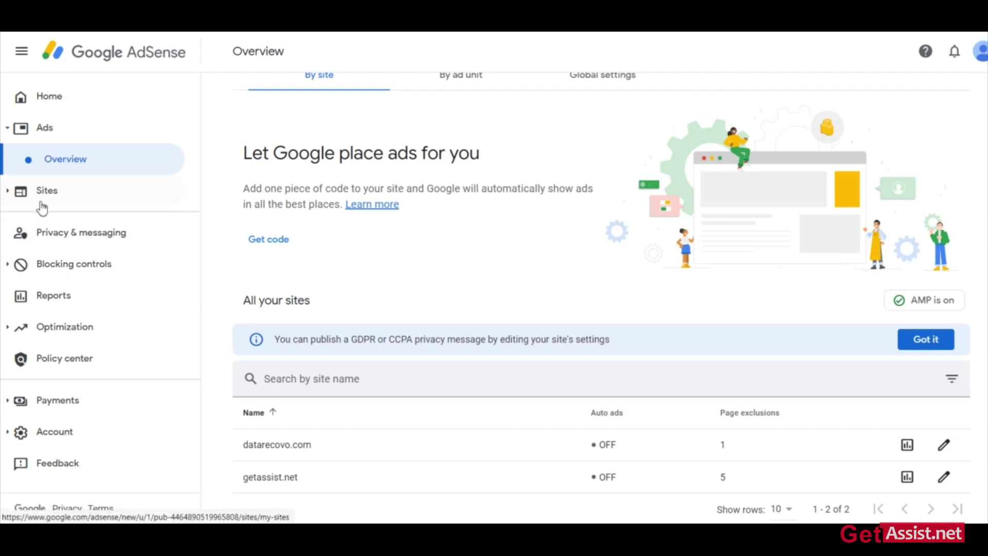
click(452, 80)
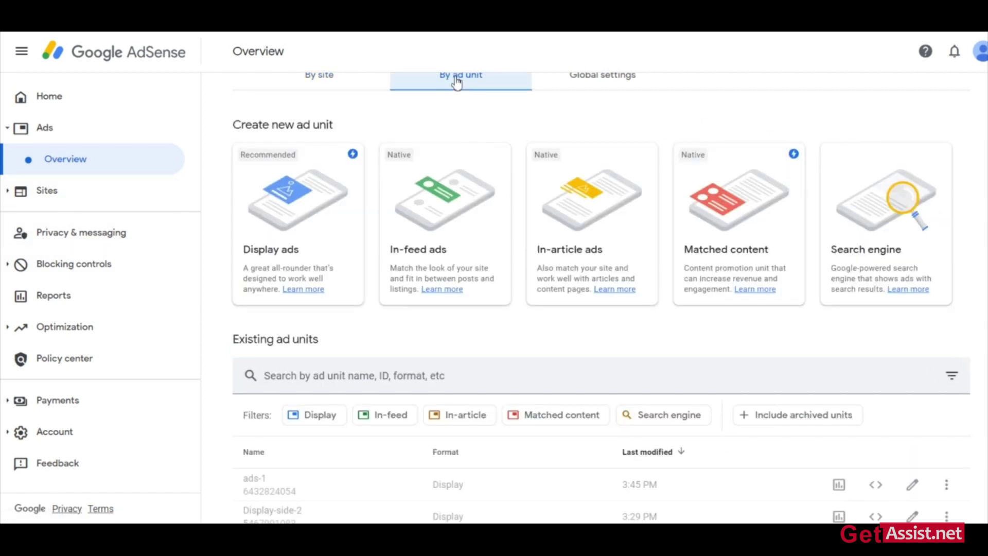
scroll(441, 331, down, 6)
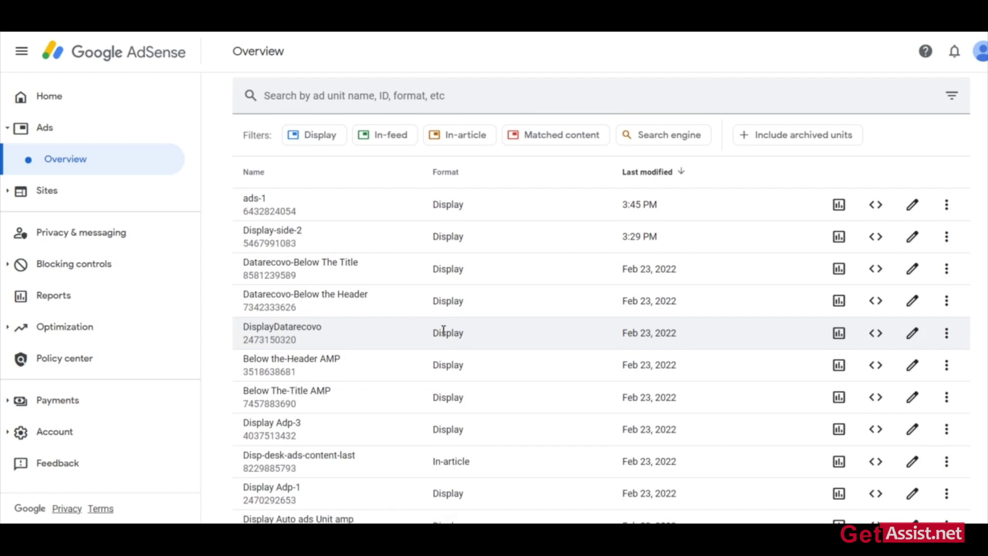
scroll(356, 292, up, 3)
scroll(356, 292, down, 4)
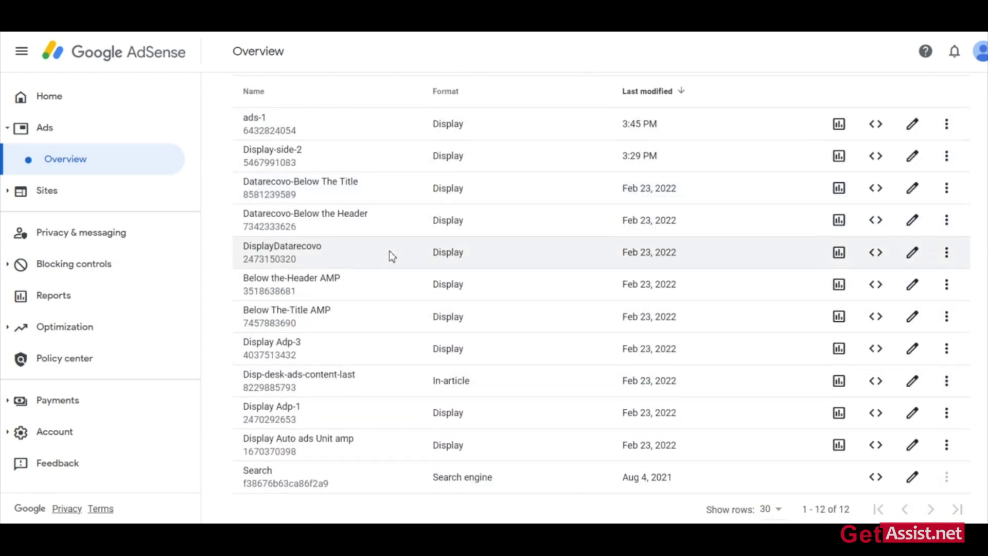
scroll(391, 256, up, 5)
click(946, 392)
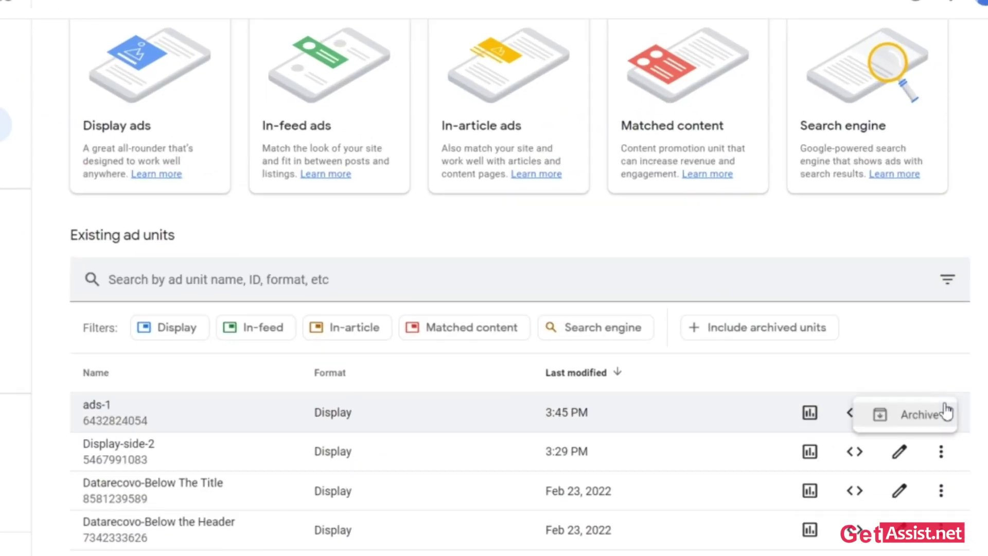
click(911, 420)
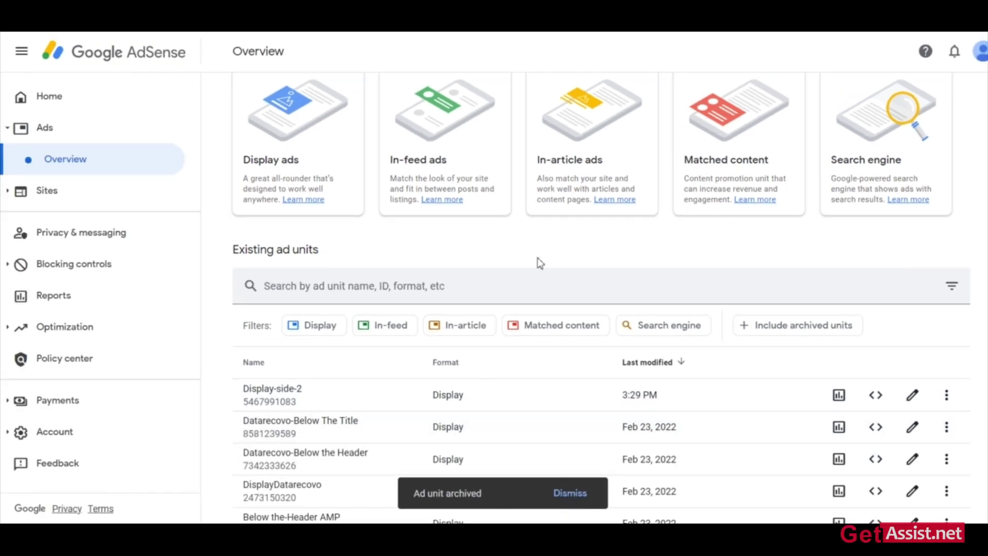
scroll(546, 273, up, 3)
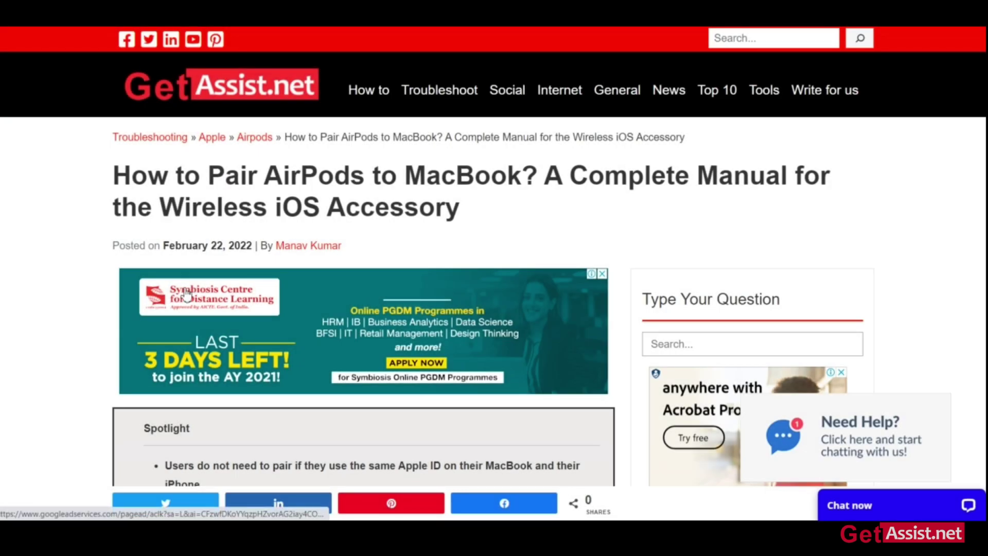
Scroll through the getassist.net AirPods article to review where ads appear
scroll(502, 329, down, 3)
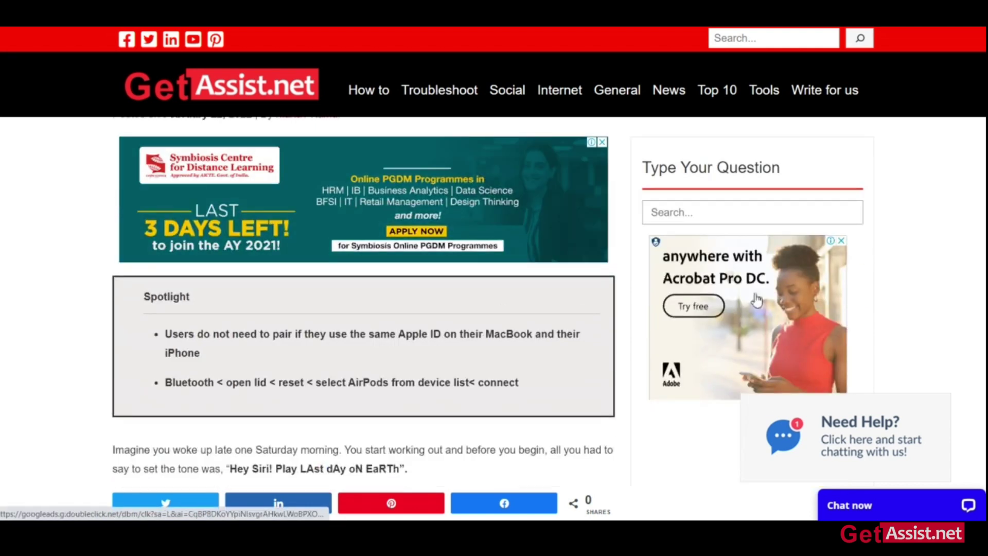
scroll(462, 388, down, 6)
scroll(209, 381, down, 1)
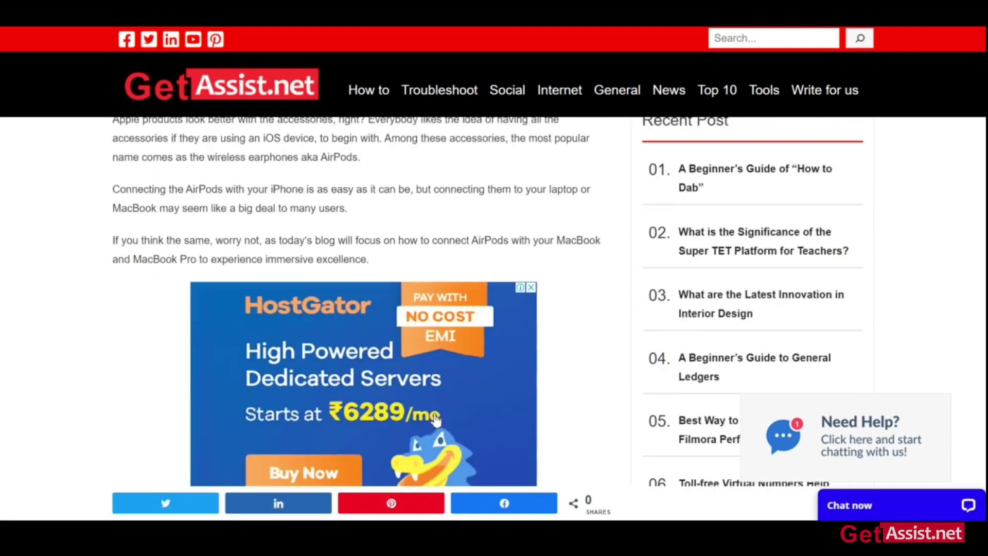
scroll(514, 337, up, 6)
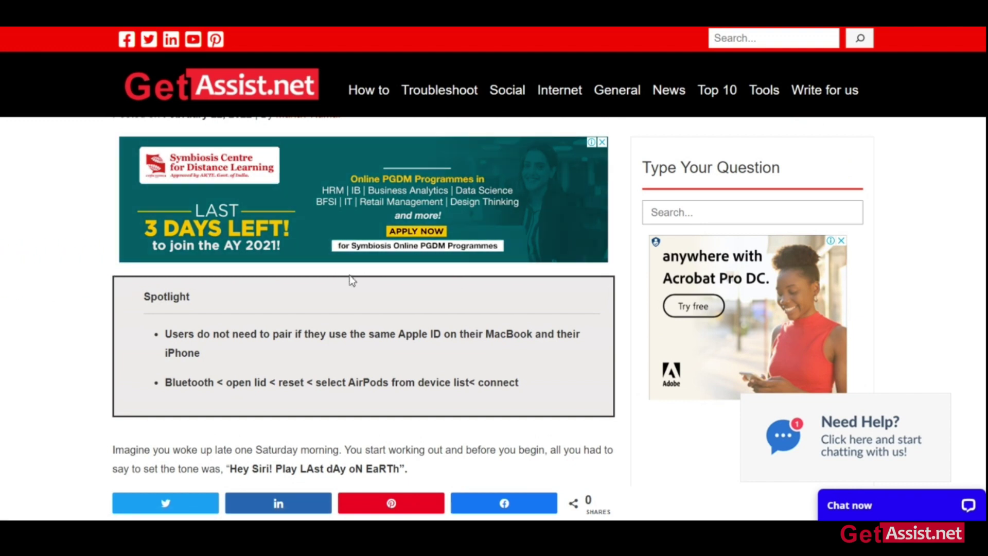
scroll(357, 284, up, 1)
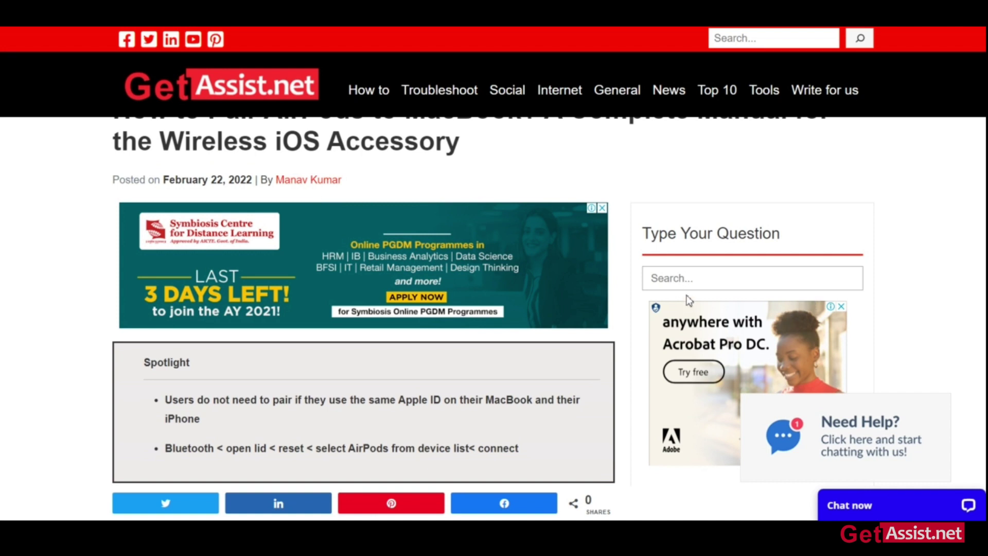
scroll(691, 308, down, 2)
scroll(693, 335, down, 4)
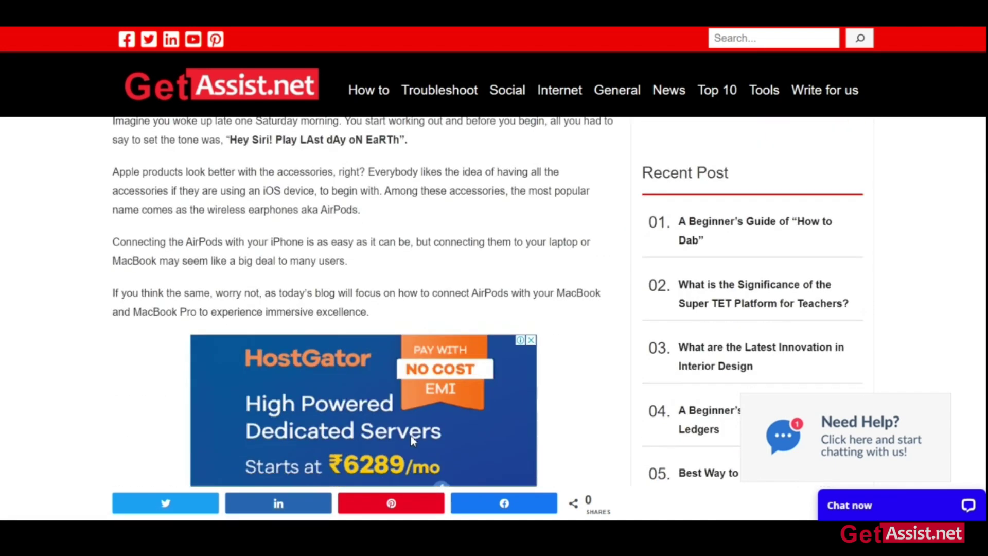
scroll(338, 376, down, 3)
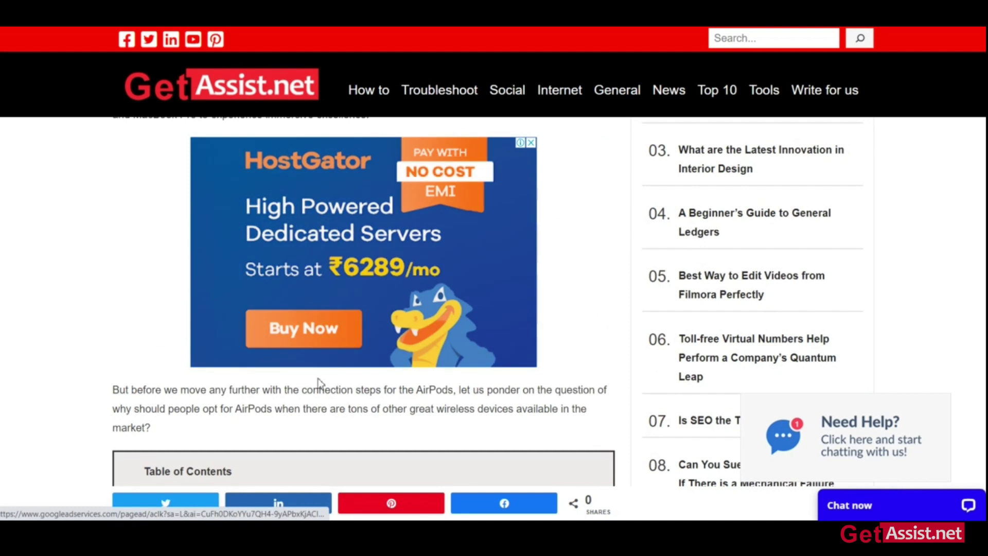
scroll(361, 391, up, 4)
scroll(391, 397, up, 6)
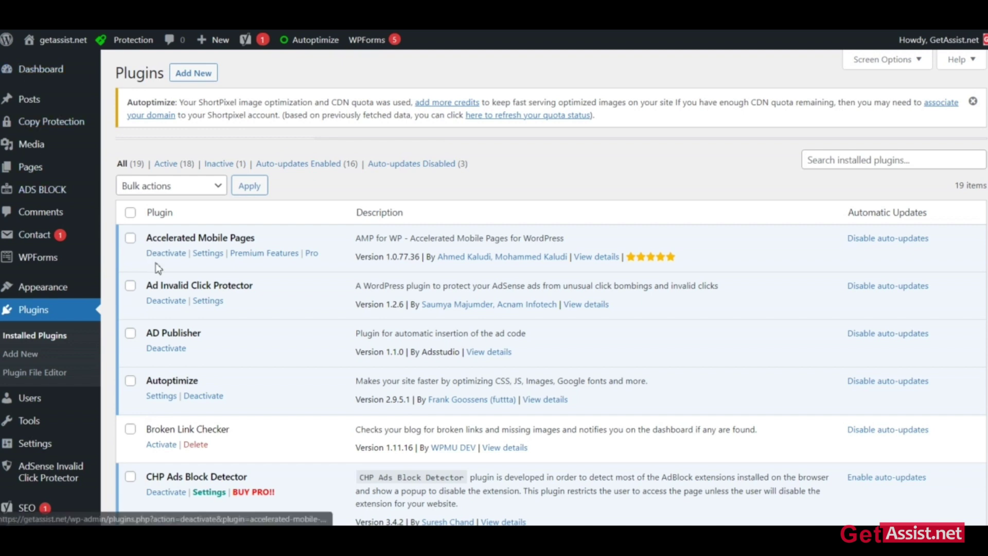
scroll(149, 265, down, 6)
scroll(139, 278, down, 3)
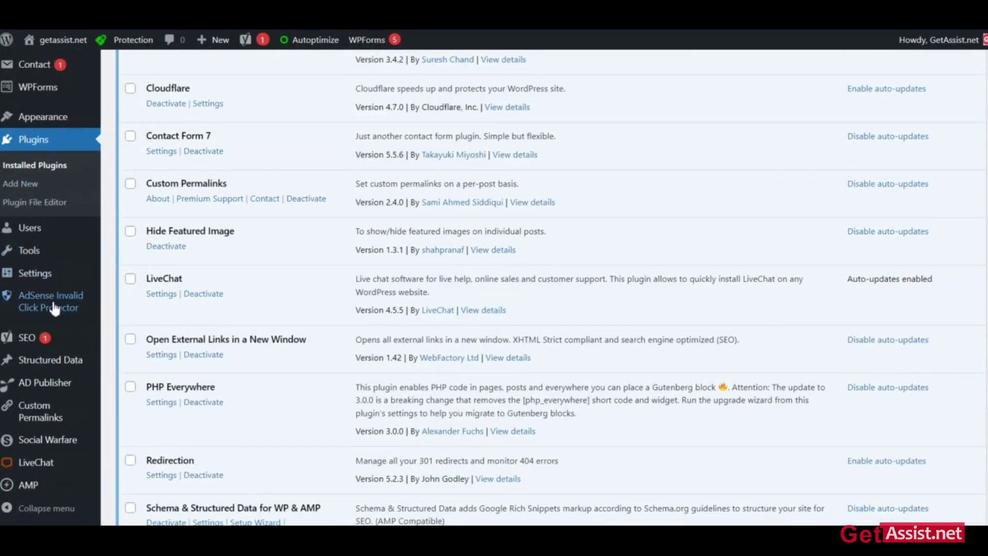
scroll(67, 181, up, 3)
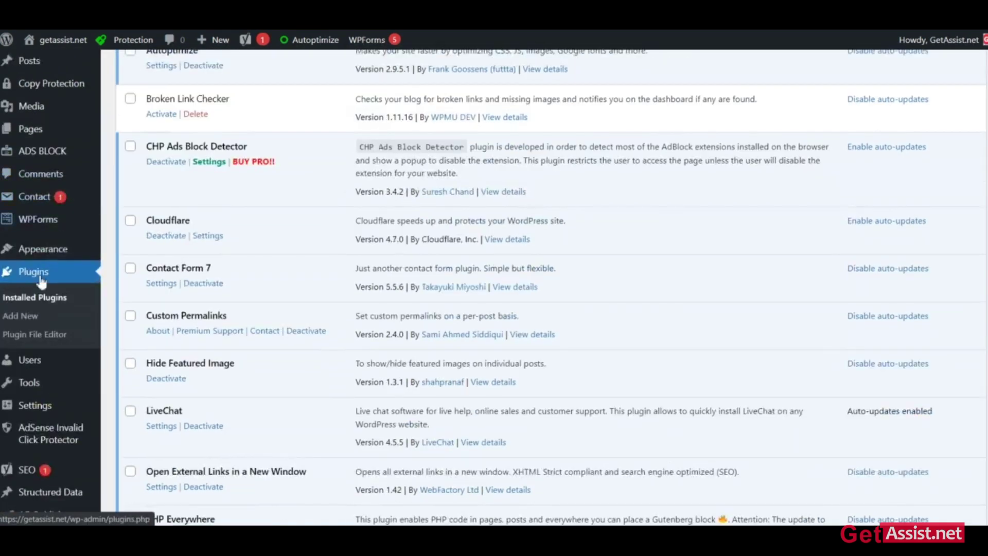
mouse_move(63, 207)
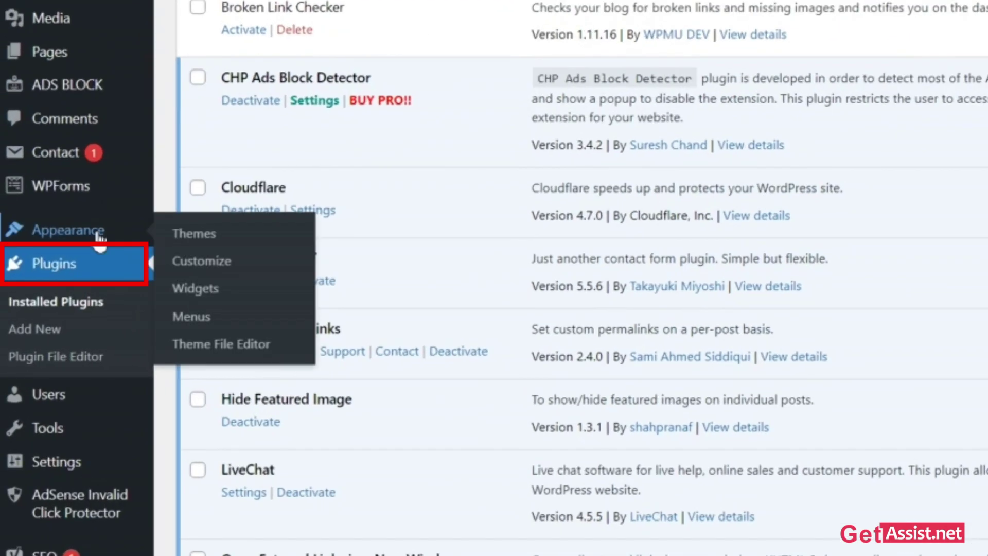
Add 'margin: 30px 0;' to the sidebar HTML ad widget's inline style and publish it
click(205, 262)
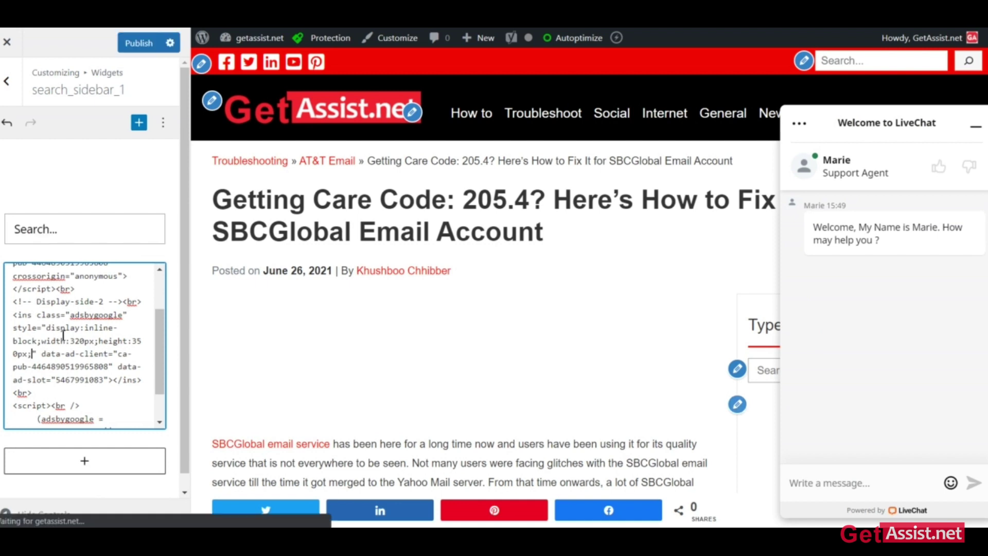
text(ar)
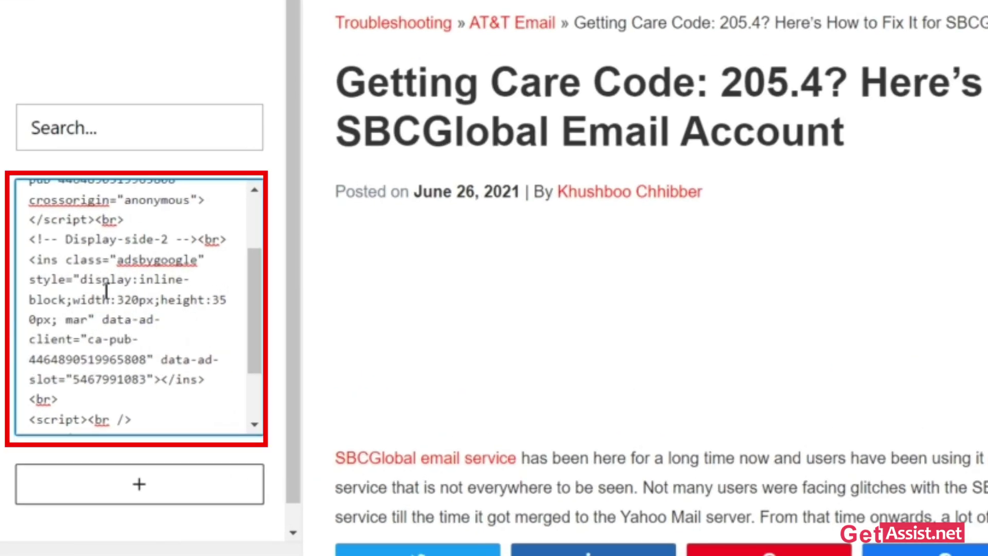
text(gin)
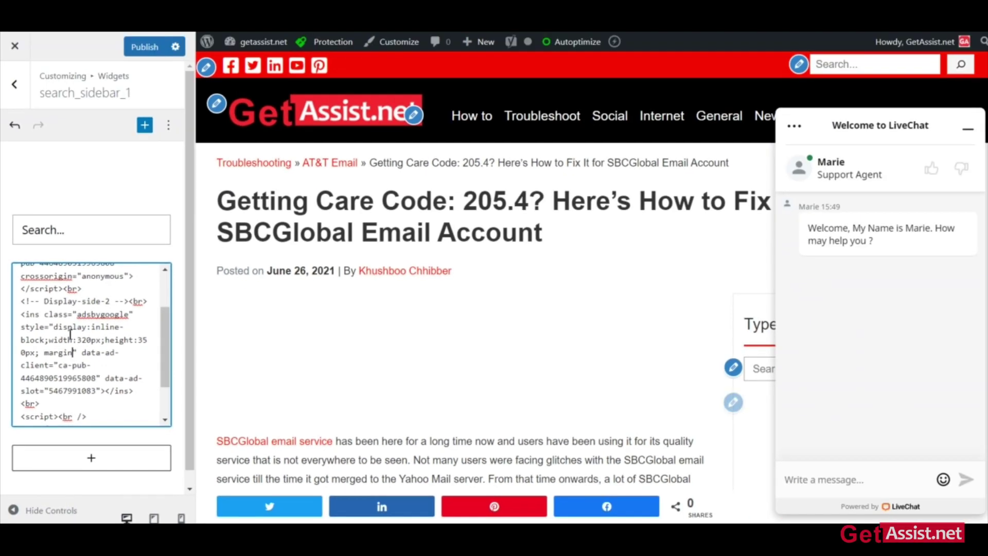
text(: 30px 0;)
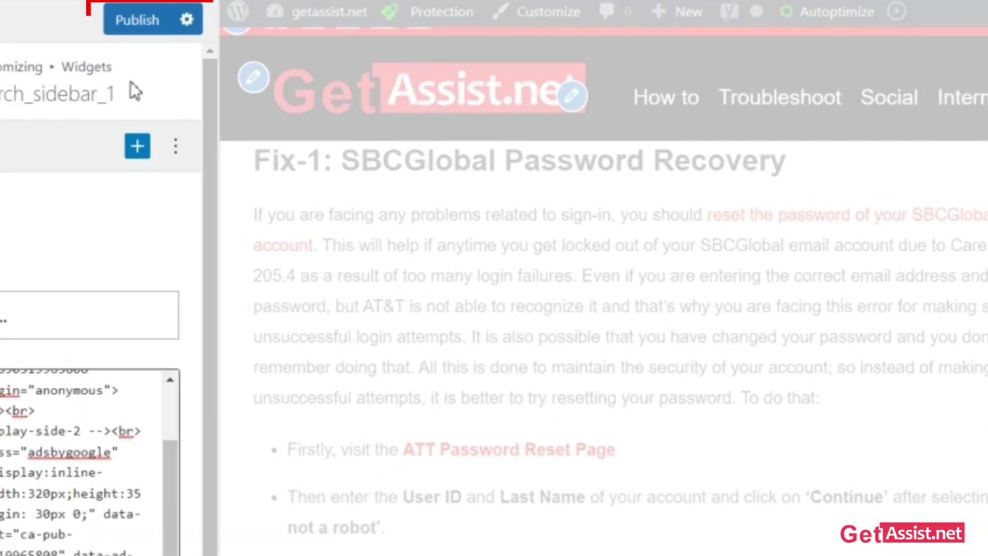
click(138, 43)
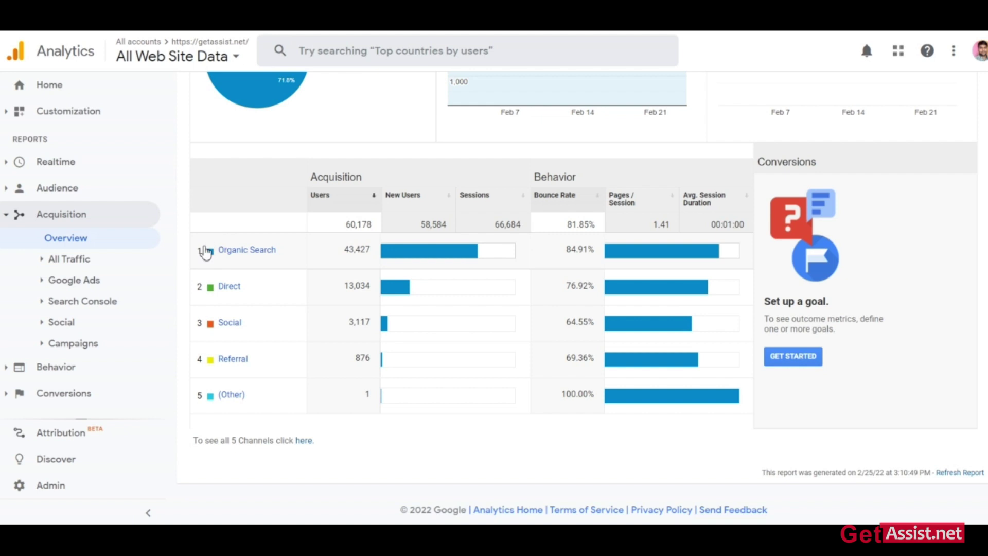
scroll(201, 147, up, 5)
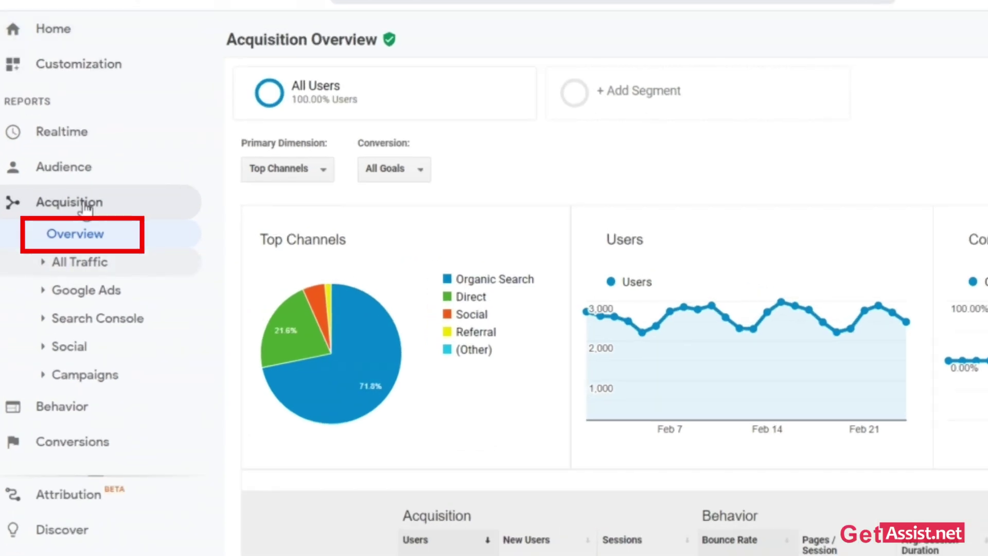
scroll(566, 309, down, 5)
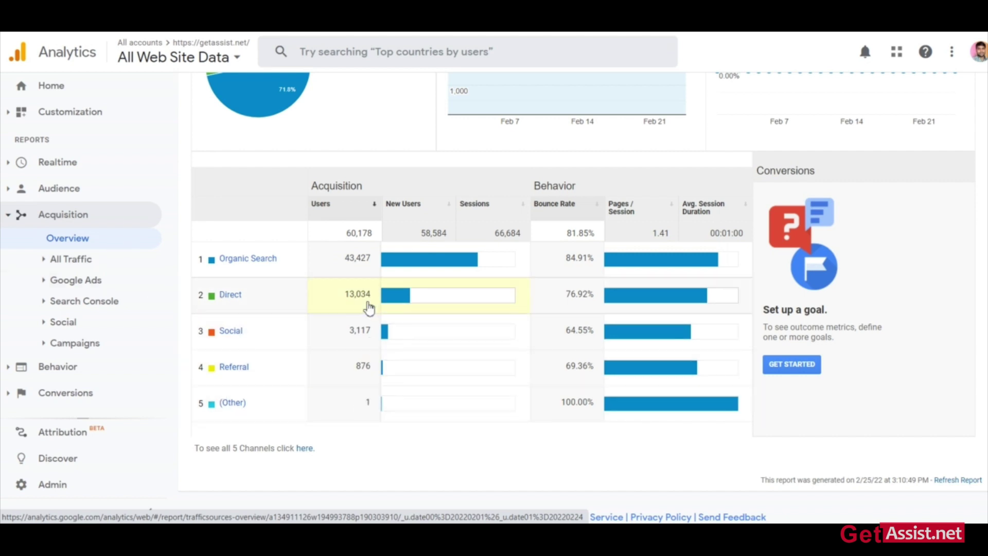
scroll(523, 358, up, 3)
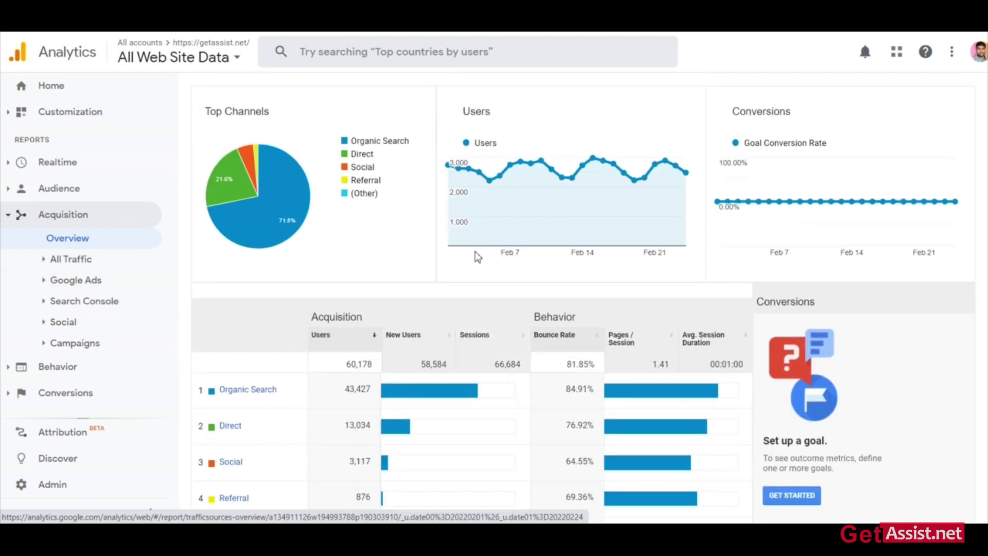
scroll(467, 278, down, 3)
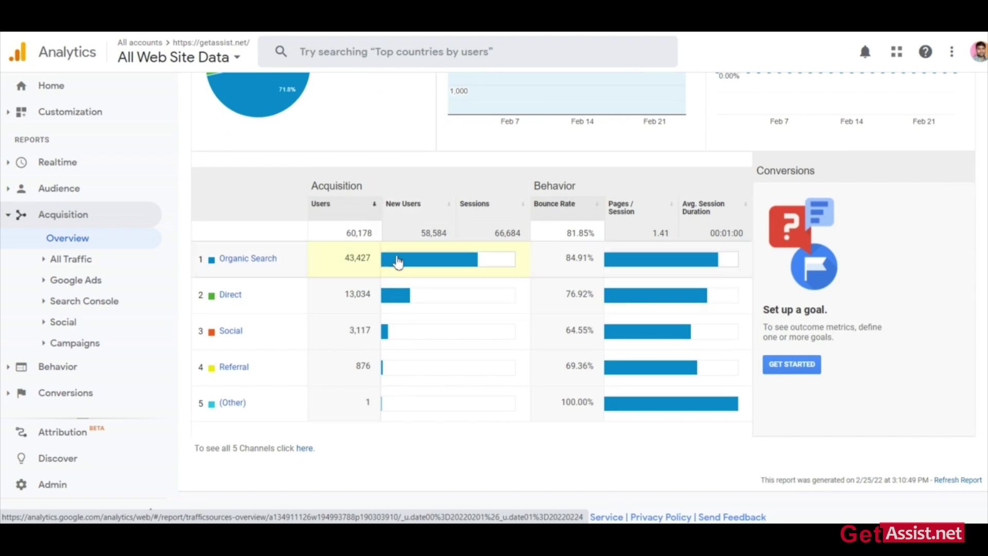
scroll(353, 227, down, 1)
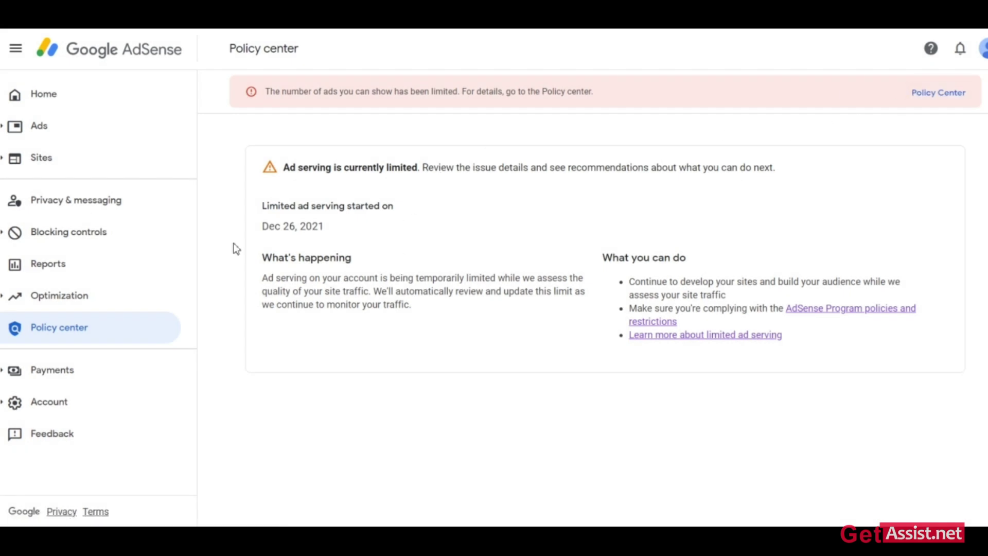
Draft feedback with nearly the whole policy page highlighted in the screenshot and the placeholder text cleared
click(51, 438)
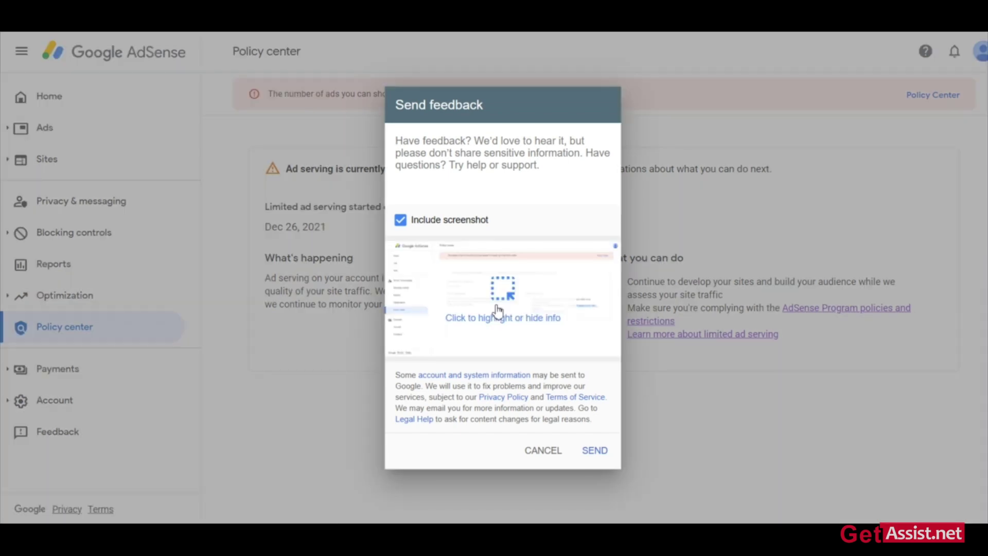
click(509, 299)
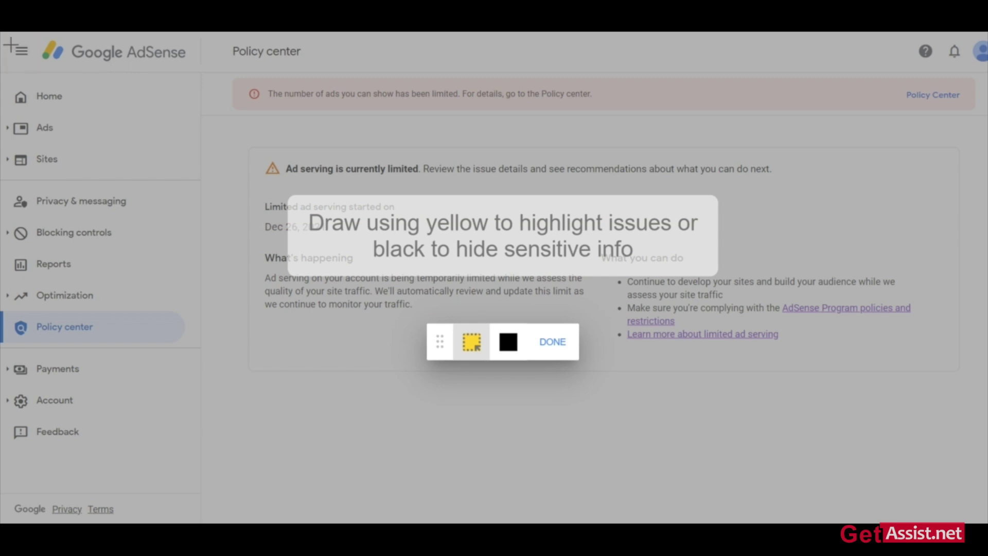
drag(5, 37, 986, 444)
click(552, 342)
triple_click(434, 148)
key(BackSpace)
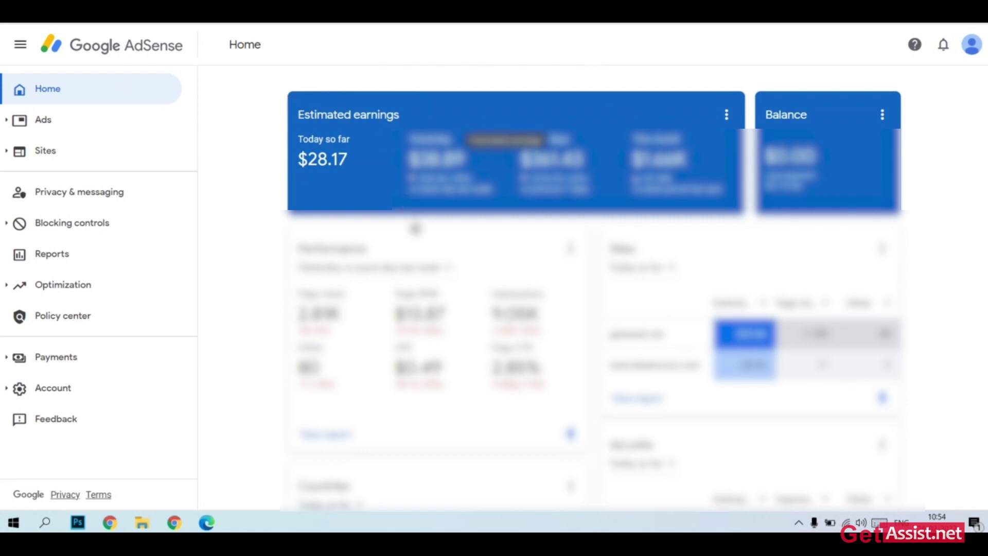
Check the account notifications, then confirm the Policy center reports no ad serving limits
scroll(415, 227, down, 15)
scroll(942, 100, up, 15)
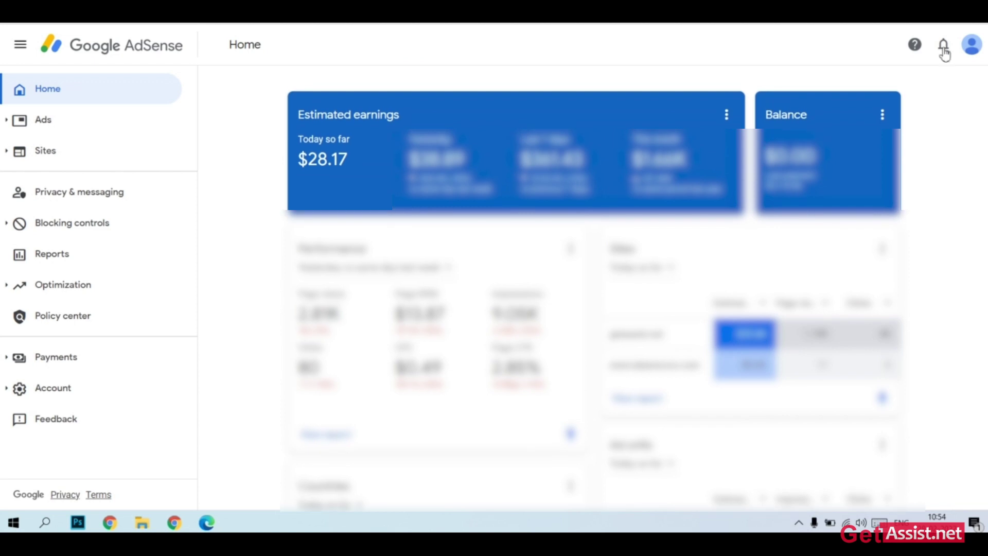
click(943, 46)
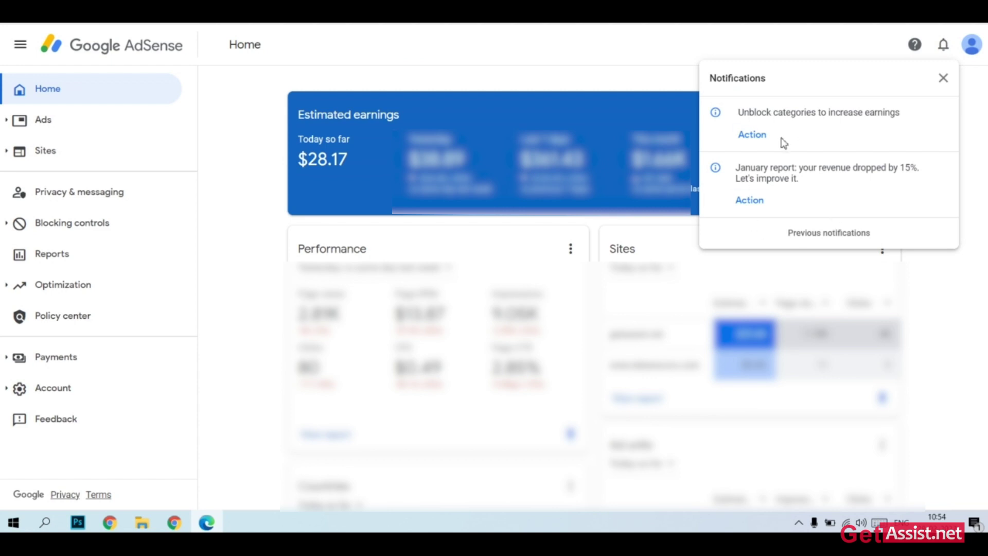
click(943, 79)
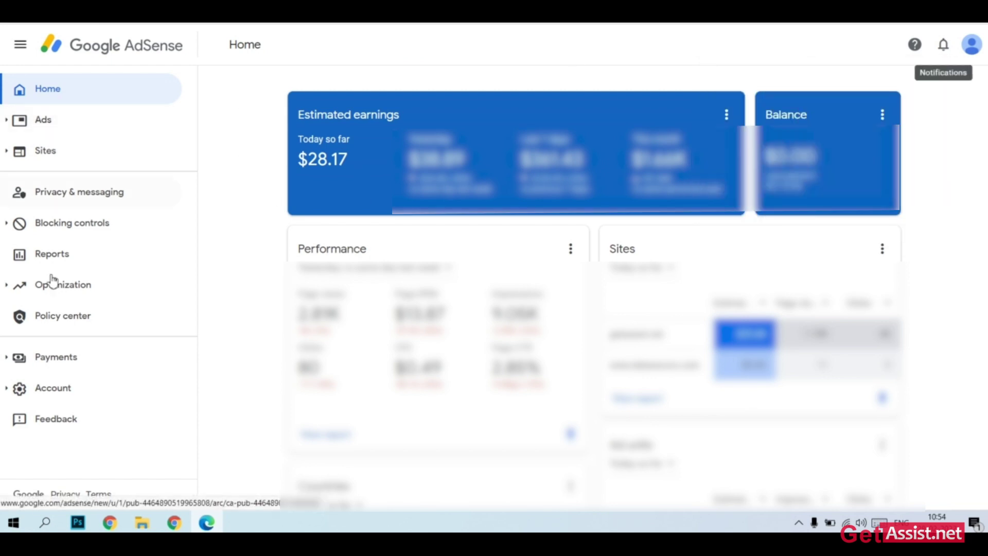
click(61, 317)
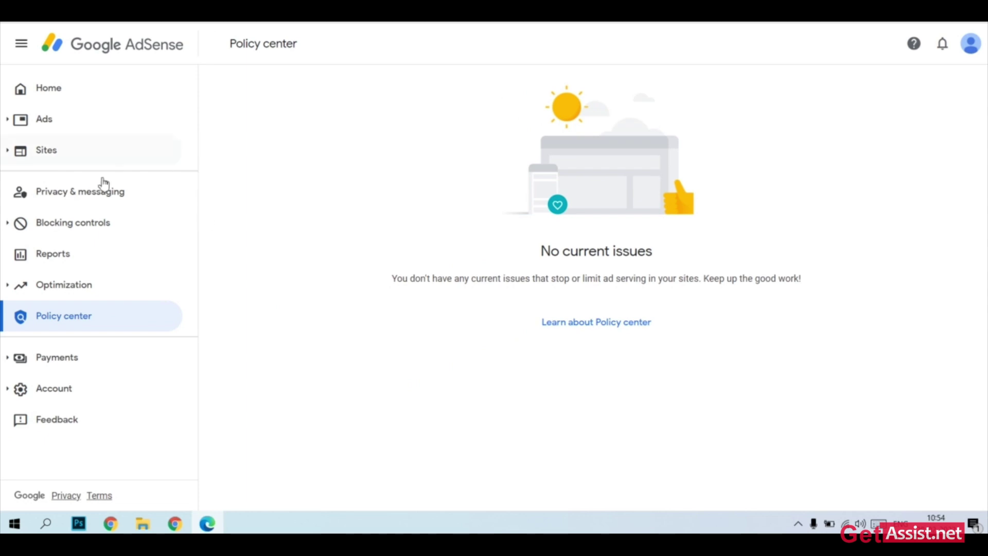
Check the All your sites table shows auto ads OFF for datarecovo.com and getassist.net
click(44, 119)
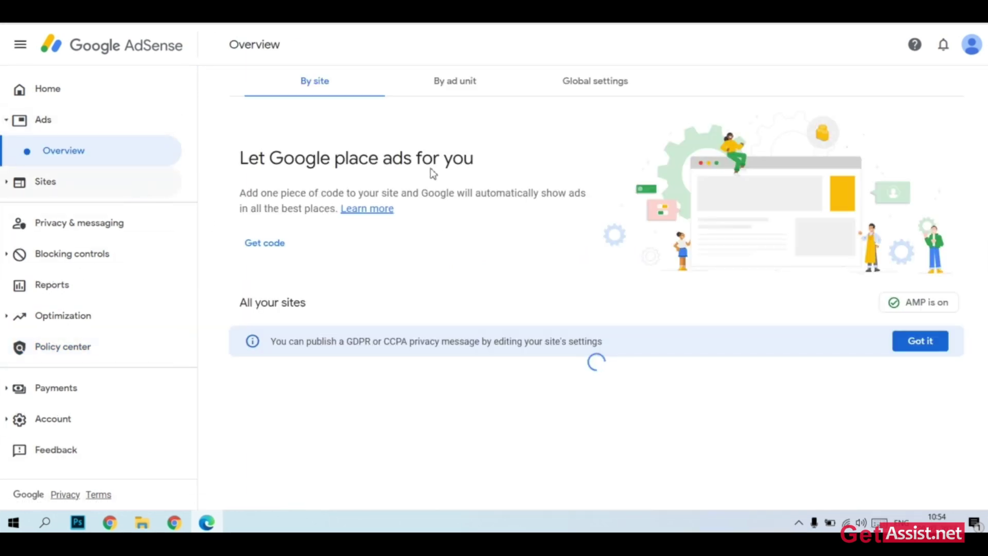
scroll(597, 355, down, 1)
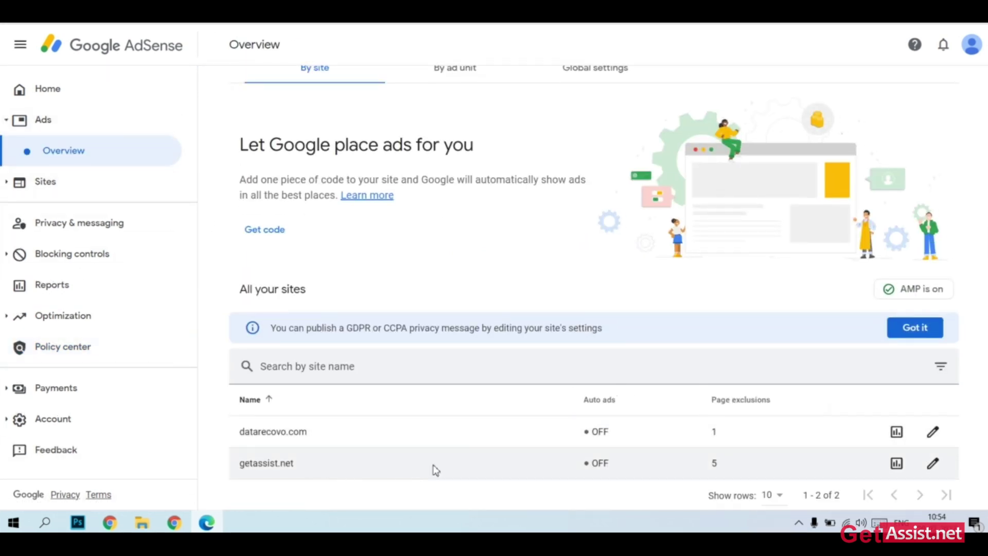
scroll(597, 293, up, 1)
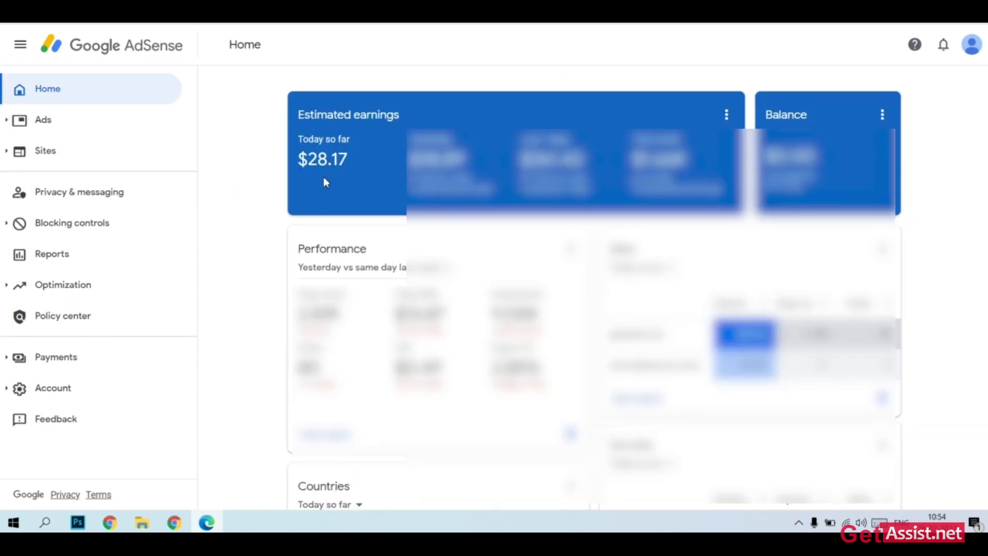
Switch the Home Performance card's period to Today so far
click(342, 271)
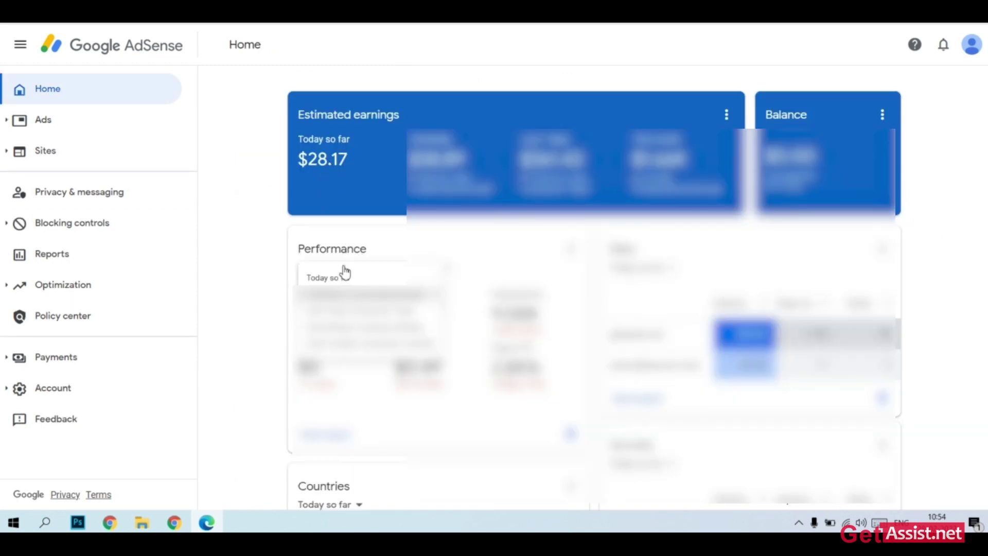
click(364, 268)
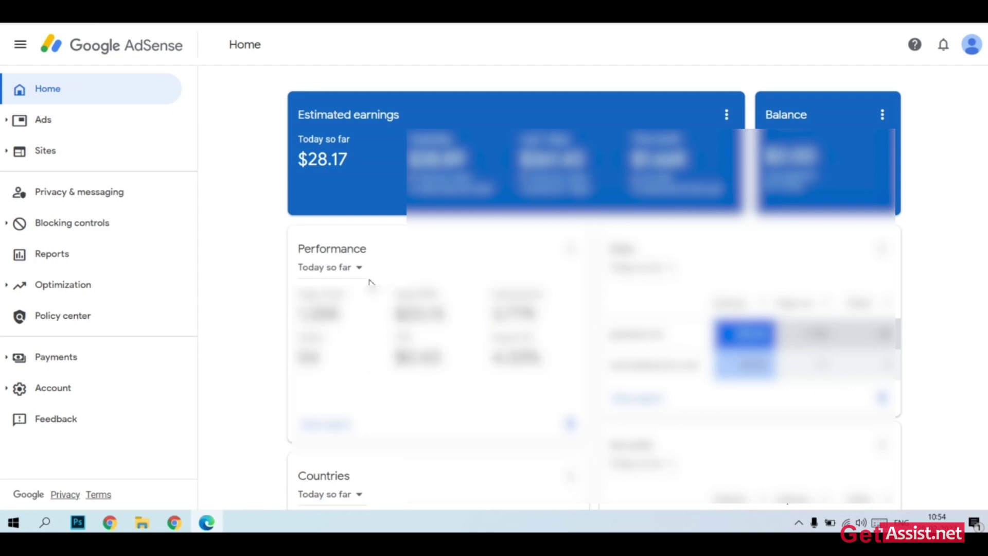